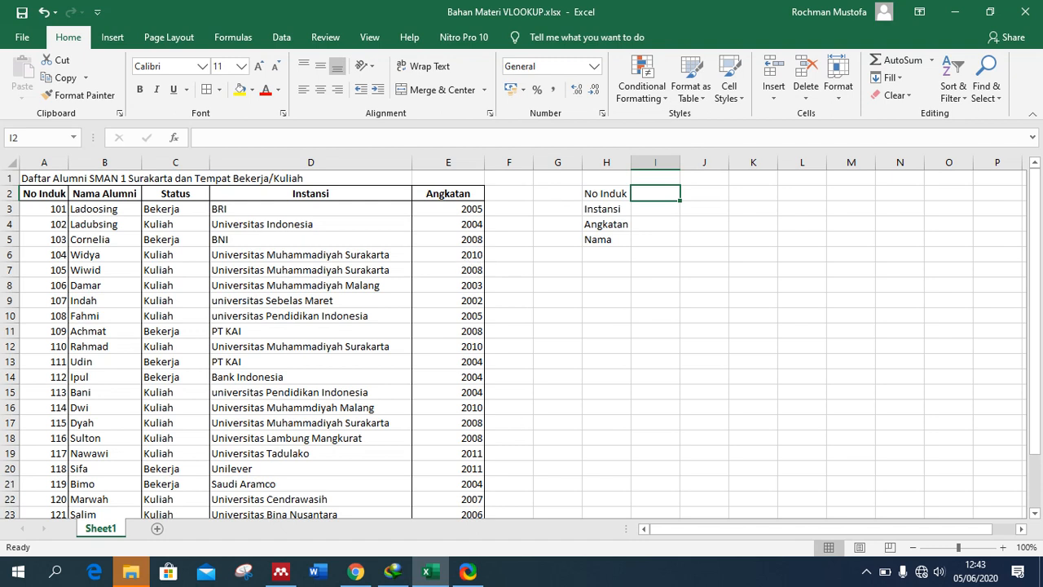
{"action": "left_click", "coordinate": [598, 195]}
{"action": "left_click", "coordinate": [651, 193]}
{"action": "left_click", "coordinate": [596, 209]}
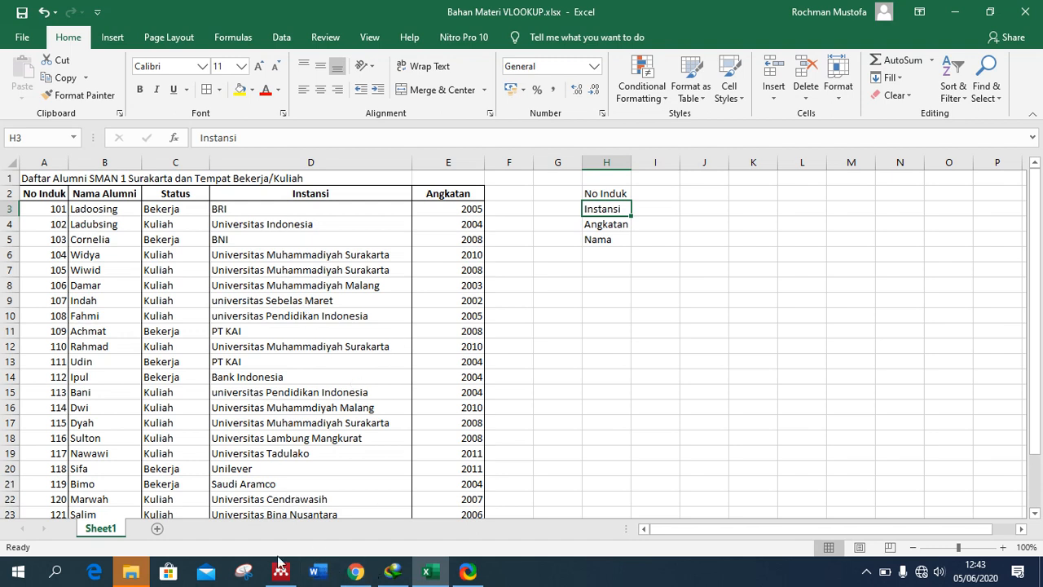
{"action": "left_click", "coordinate": [650, 211]}
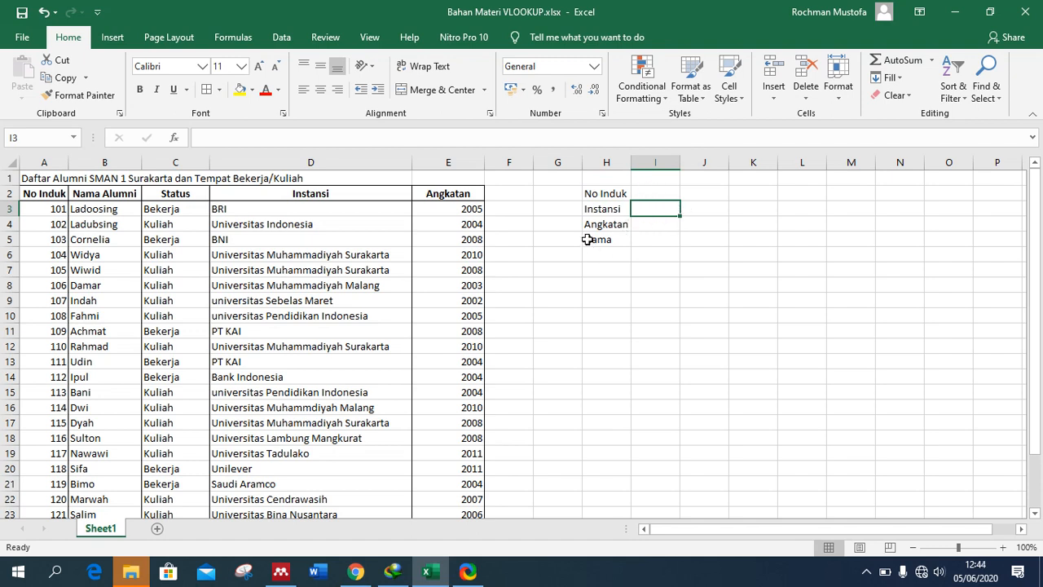
{"action": "left_click", "coordinate": [602, 194]}
{"action": "left_click", "coordinate": [601, 210]}
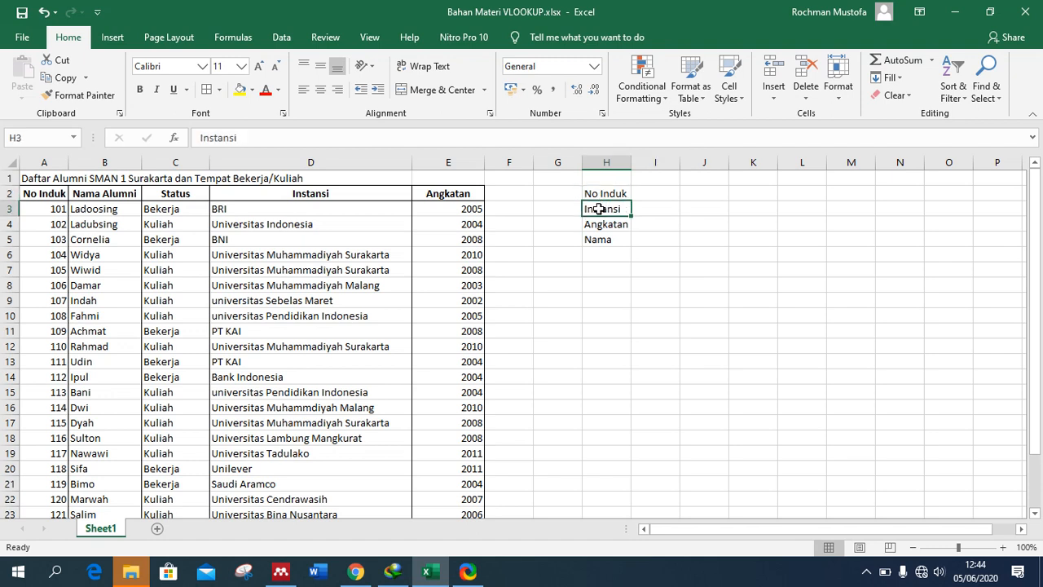
Begin a VLOOKUP formula in cell I3 beside Instansi, using I2 as the lookup value
{"action": "left_click", "coordinate": [654, 207]}
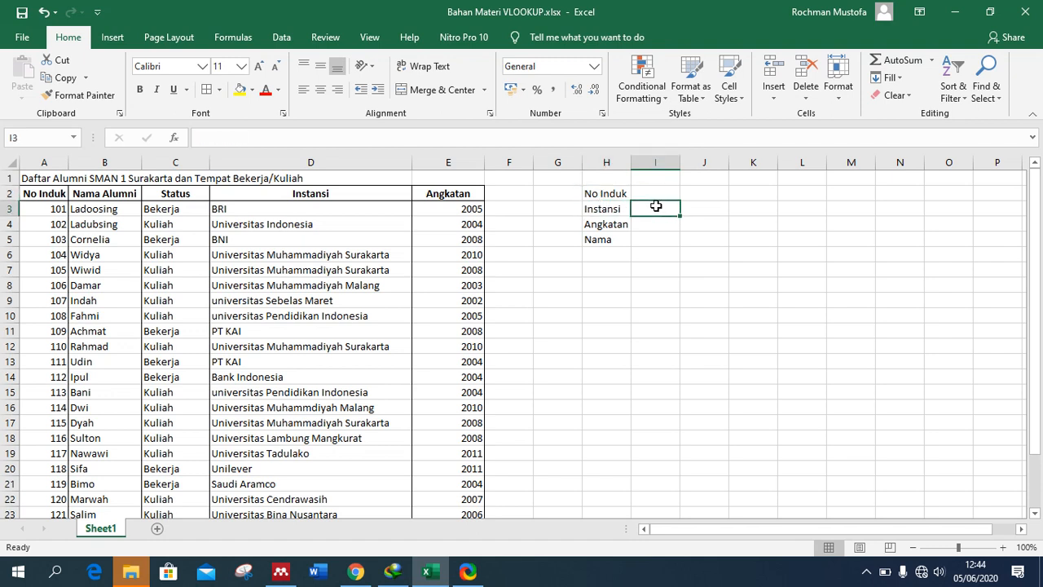
{"action": "type", "text": "="}
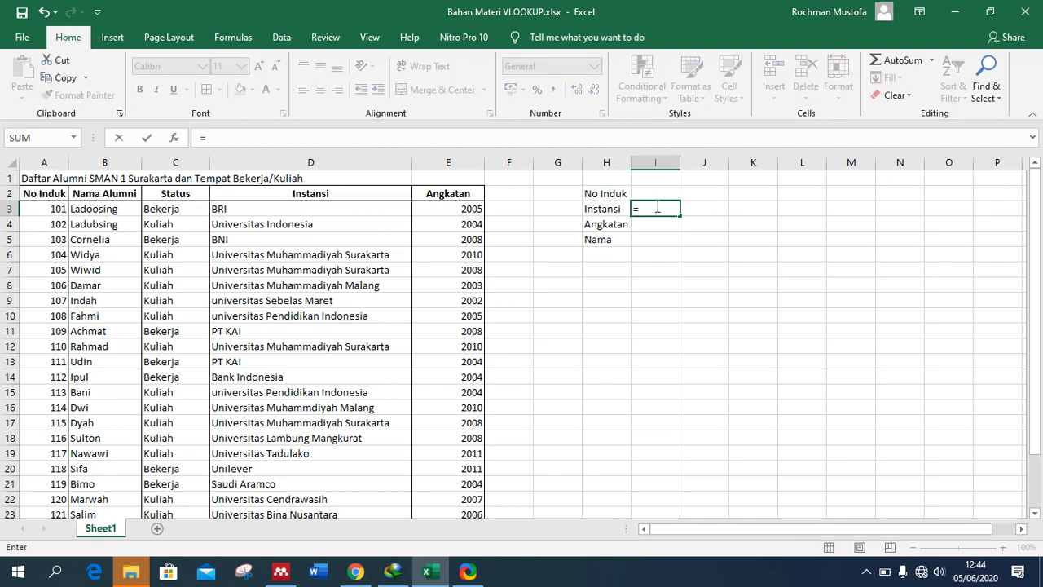
{"action": "type", "text": "VLOOK"}
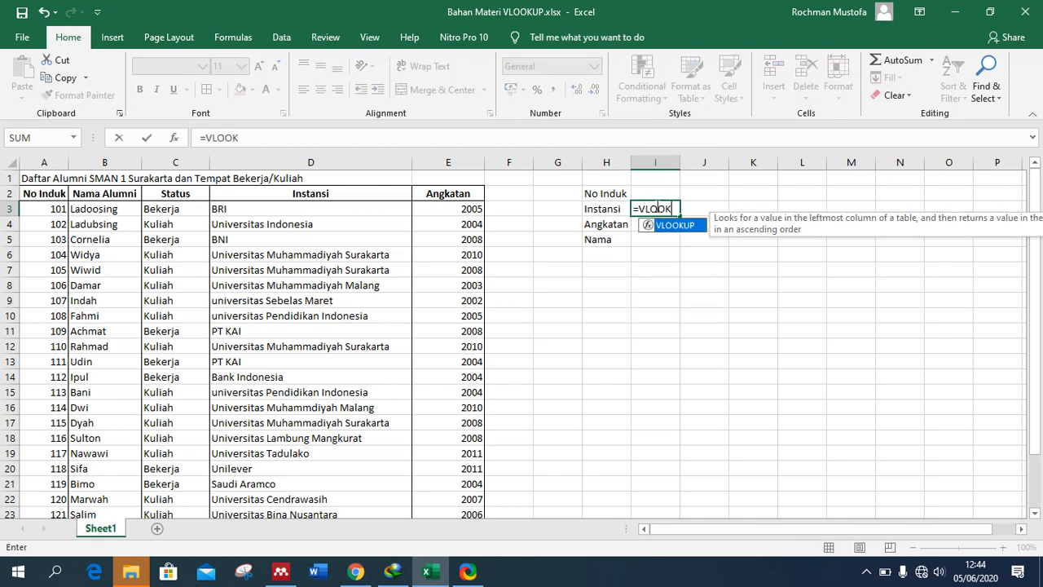
{"action": "type", "text": "UP("}
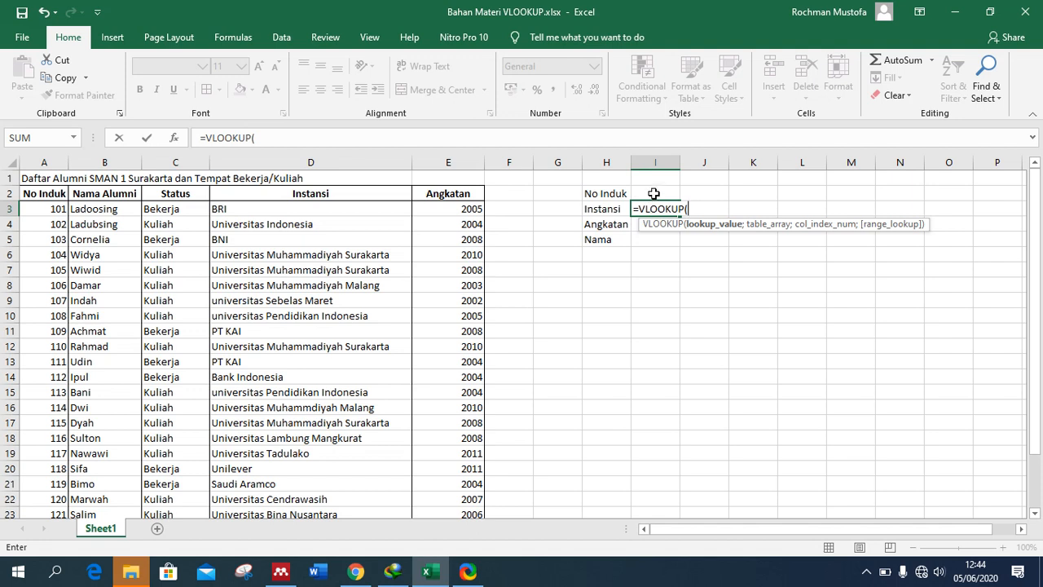
{"action": "type", "text": "I"}
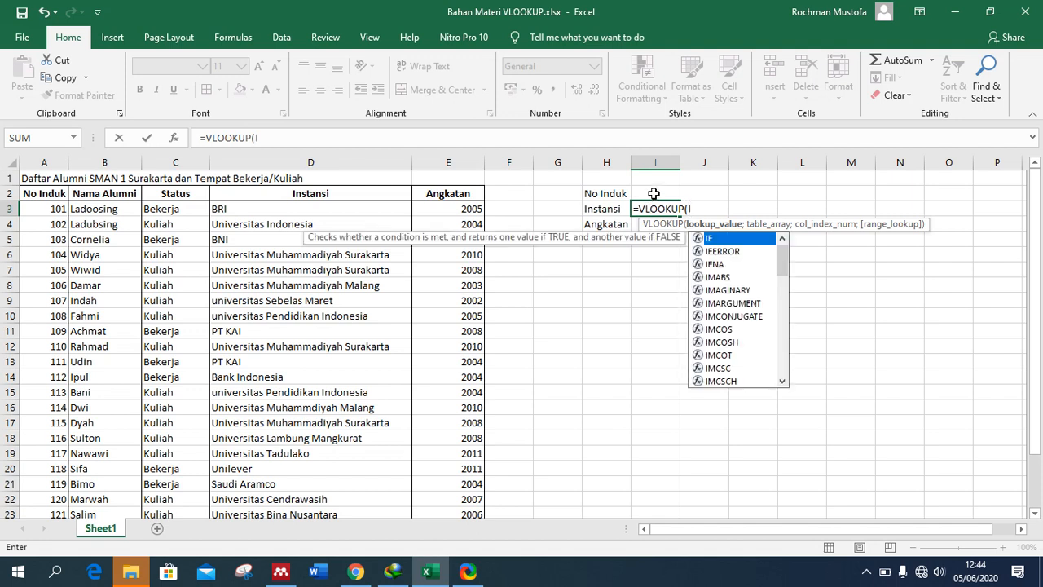
{"action": "type", "text": "2;"}
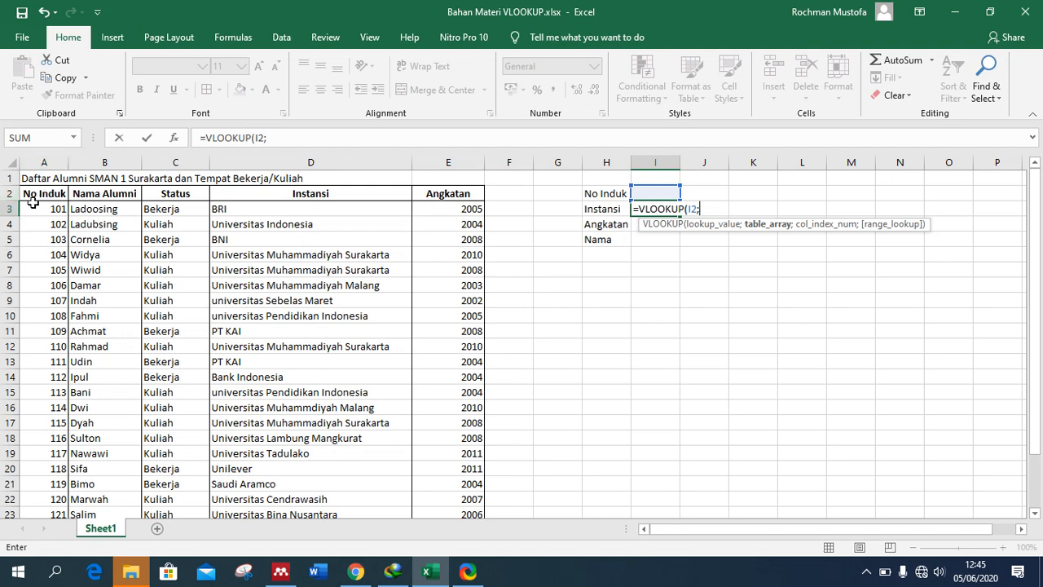
Complete the Instansi VLOOKUP with table range A3:E26, column index 4 and FALSE for an exact match
{"action": "type", "text": "A3"}
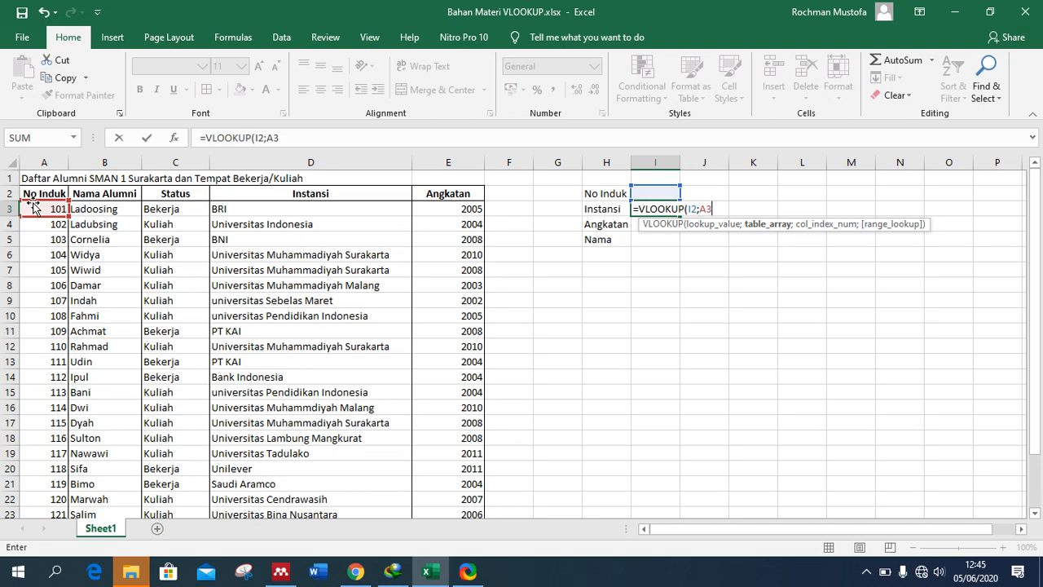
{"action": "left_click_drag", "start_coordinate": [1037, 266], "coordinate": [1040, 314]}
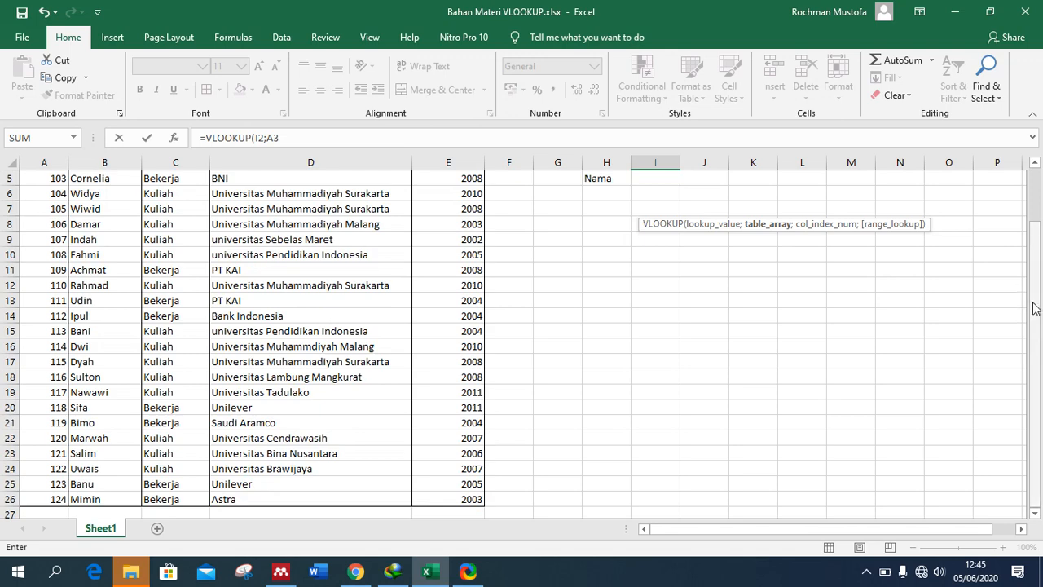
{"action": "left_click_drag", "start_coordinate": [1035, 308], "coordinate": [1028, 249]}
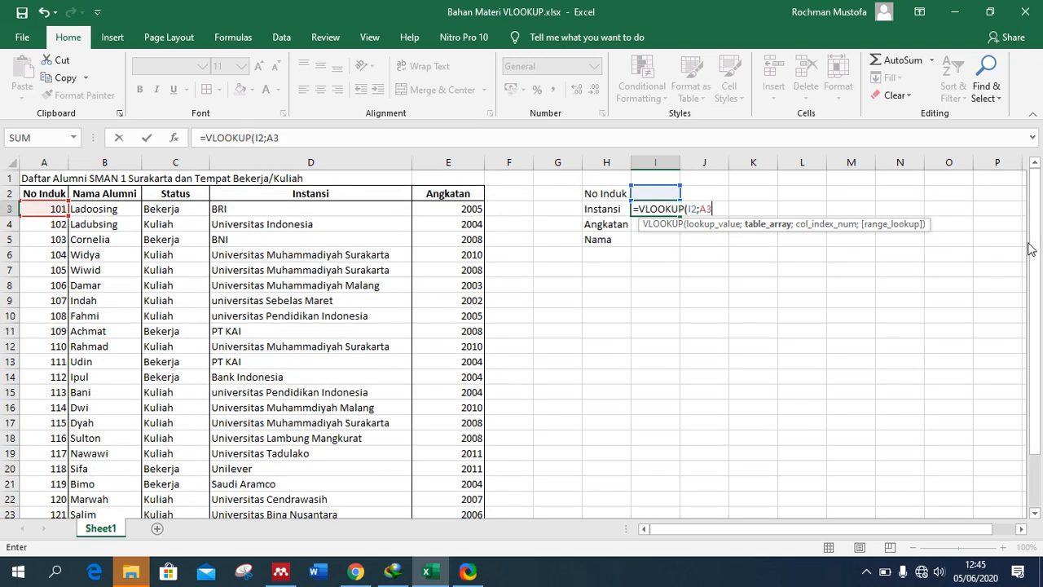
{"action": "type", "text": ":E26"}
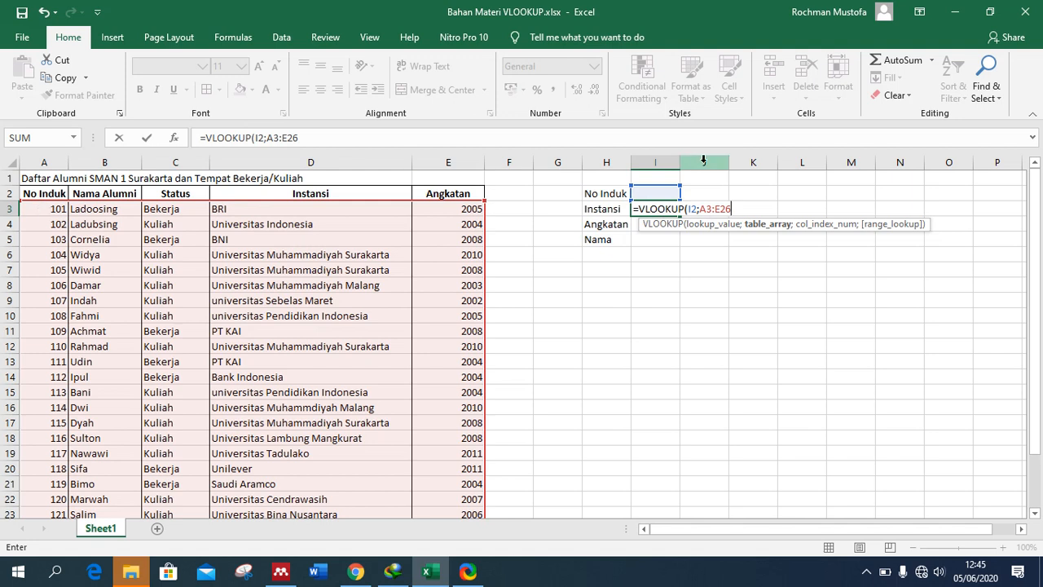
{"action": "type", "text": ";"}
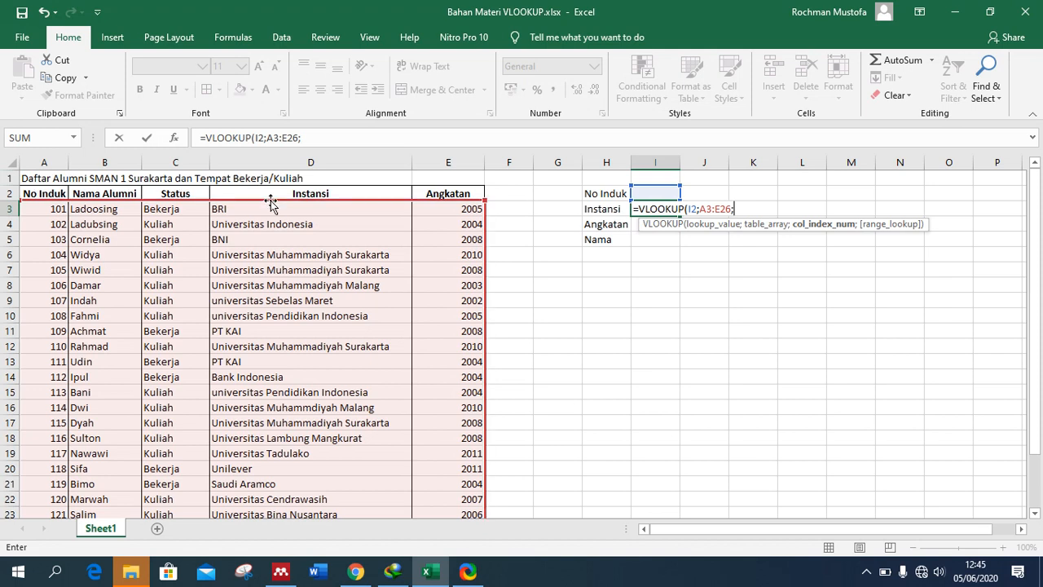
{"action": "type", "text": "4"}
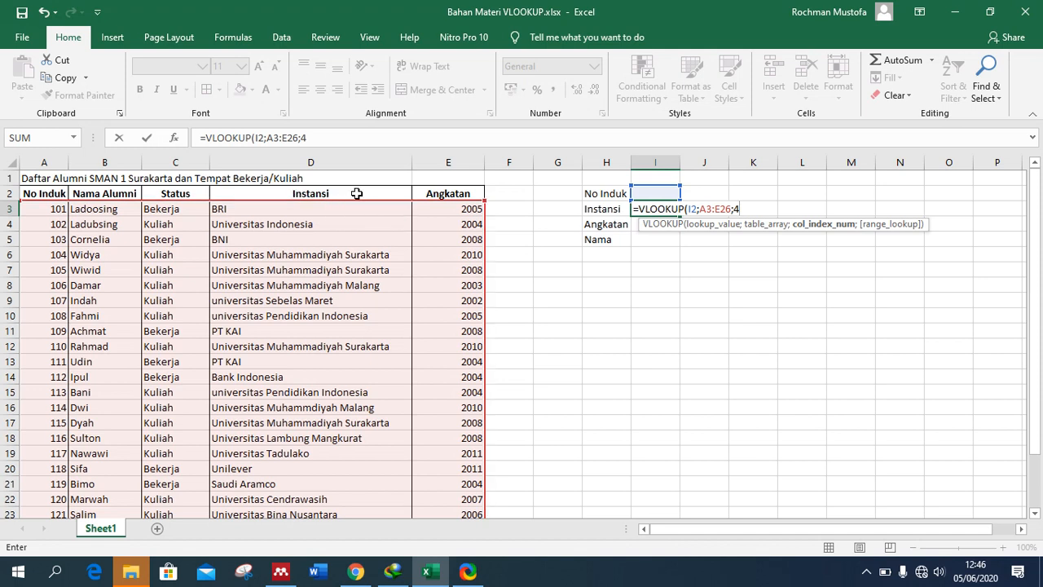
{"action": "type", "text": ";"}
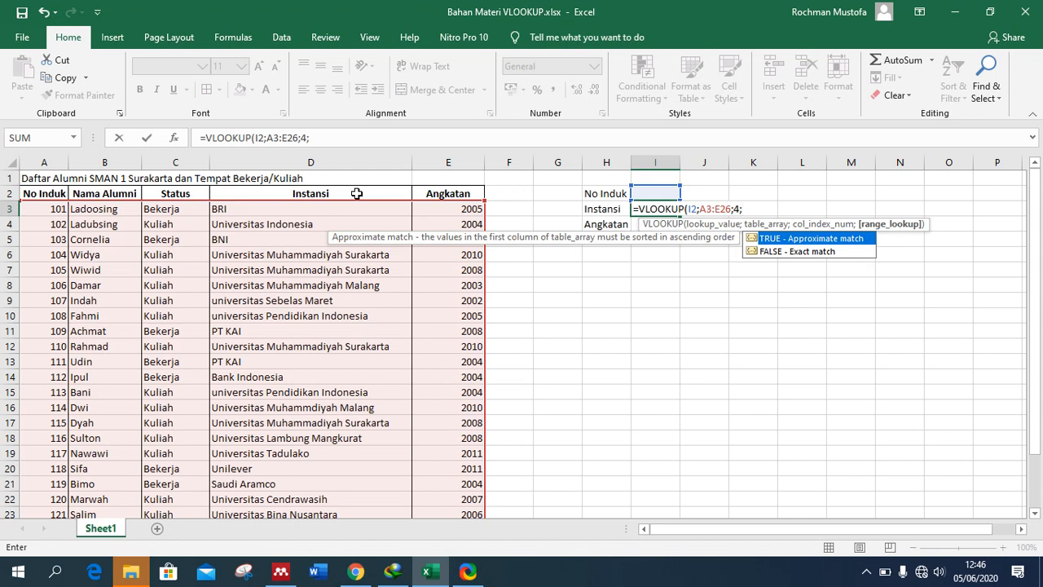
{"action": "type", "text": "FALSE)"}
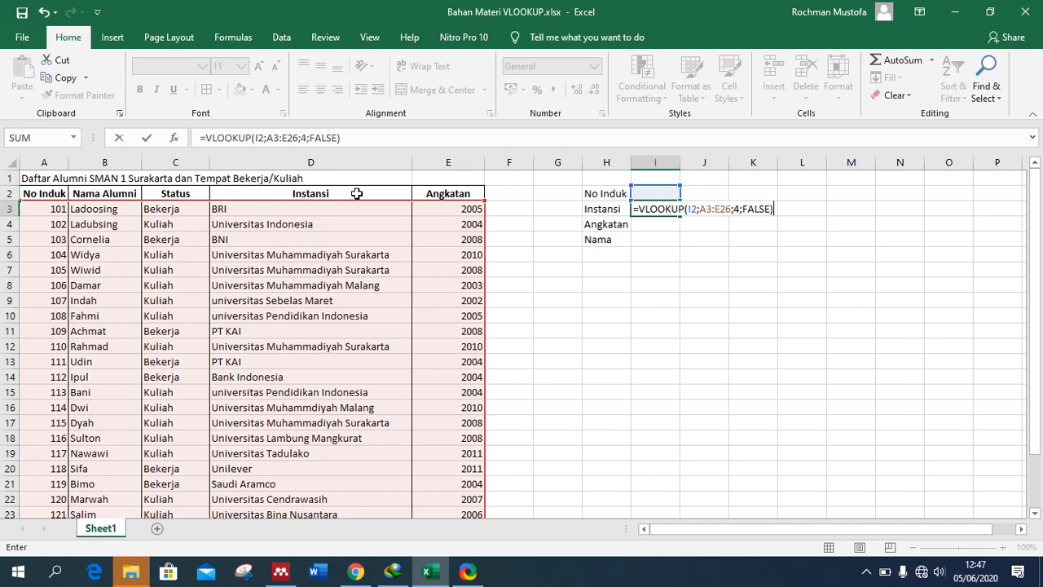
{"action": "key", "text": "Return"}
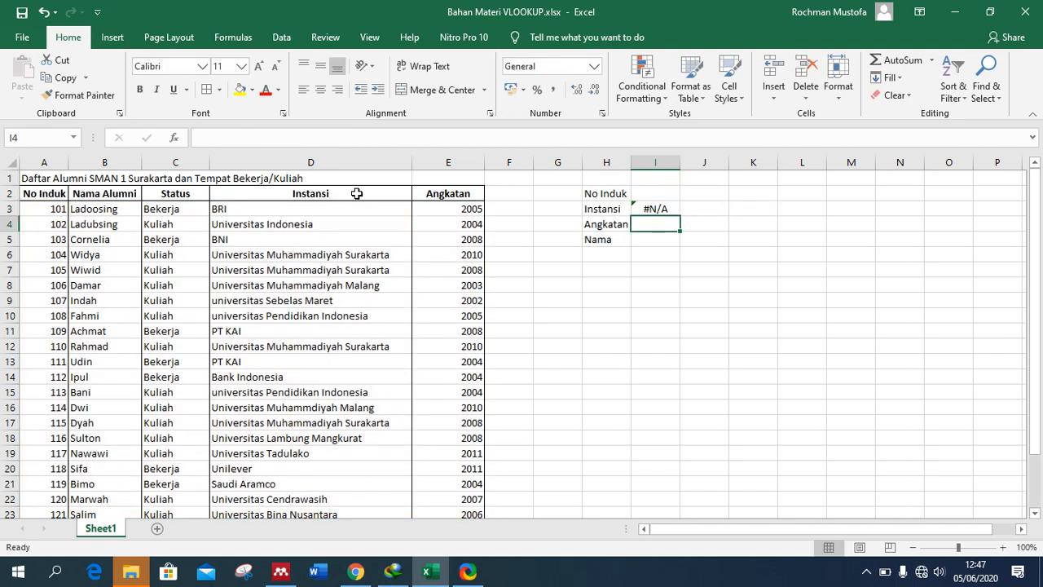
Enter 111 as the No Induk in cell I2 to test the Instansi lookup
{"action": "left_click", "coordinate": [654, 209]}
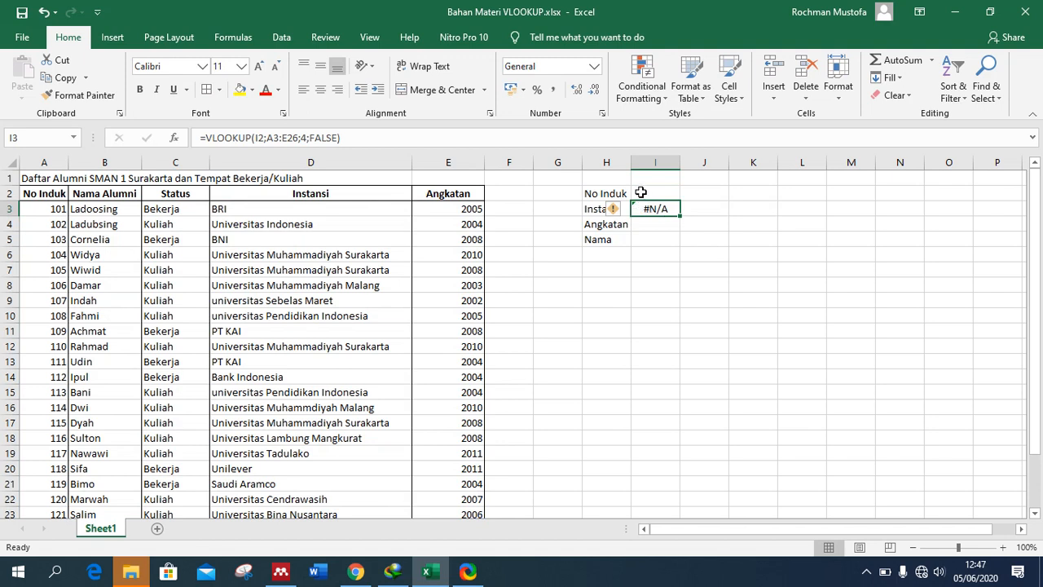
{"action": "left_click", "coordinate": [640, 192]}
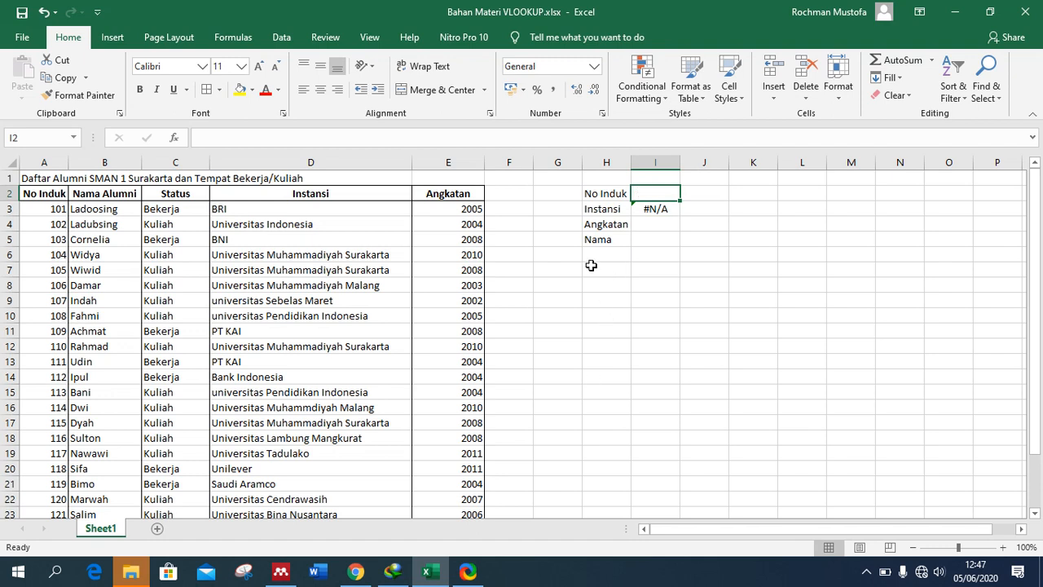
{"action": "type", "text": "11"}
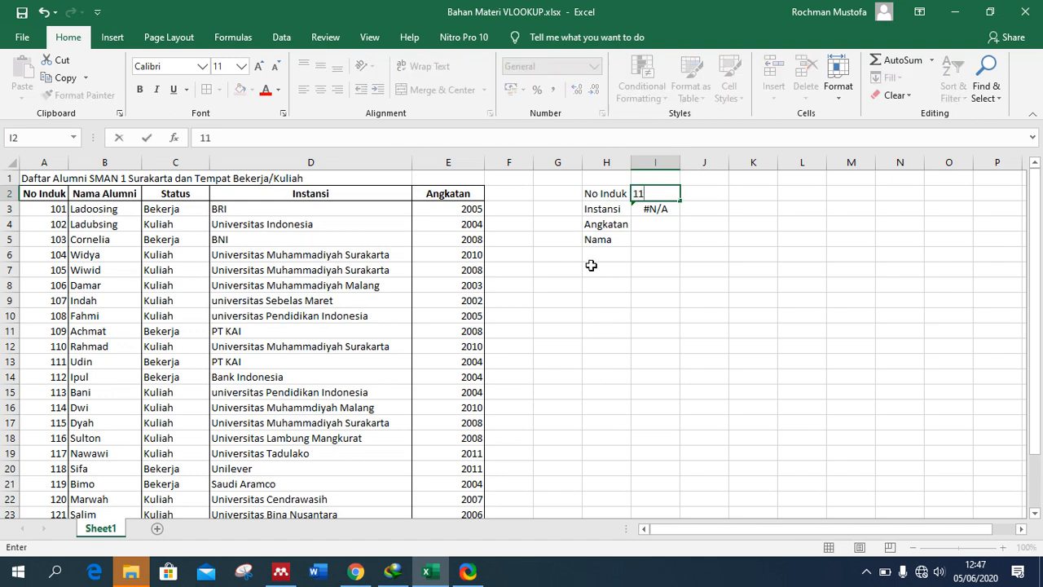
{"action": "type", "text": "1"}
{"action": "key", "text": "Return"}
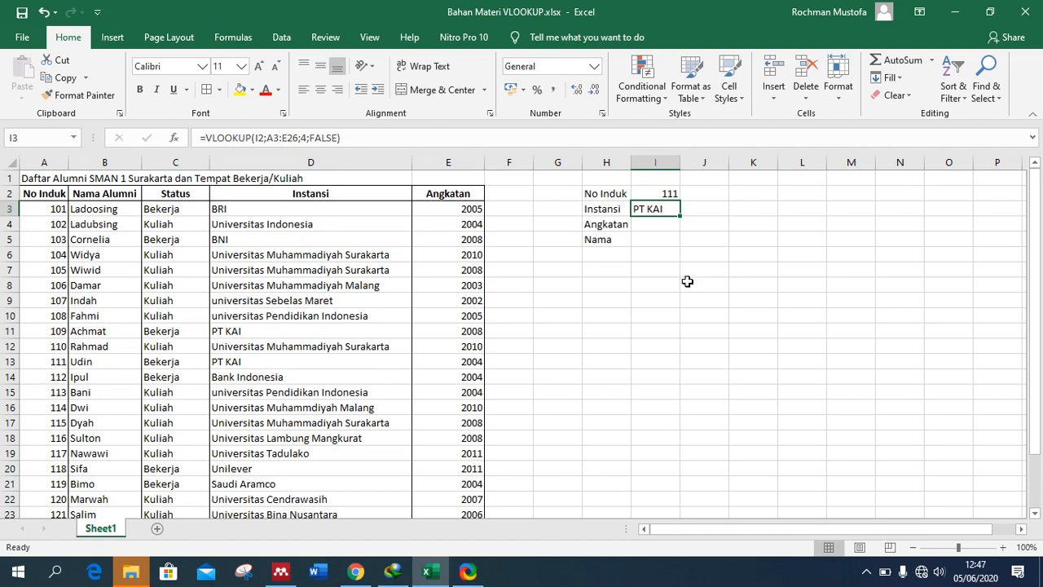
Change the No Induk in cell I2 to 108 to test the lookup with another record
{"action": "left_click", "coordinate": [666, 194]}
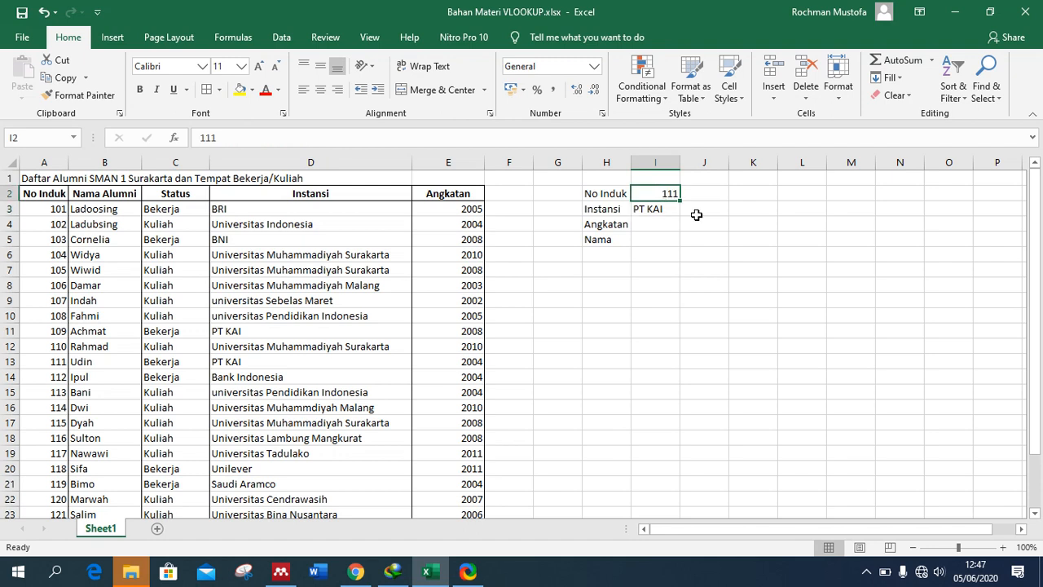
{"action": "type", "text": "108"}
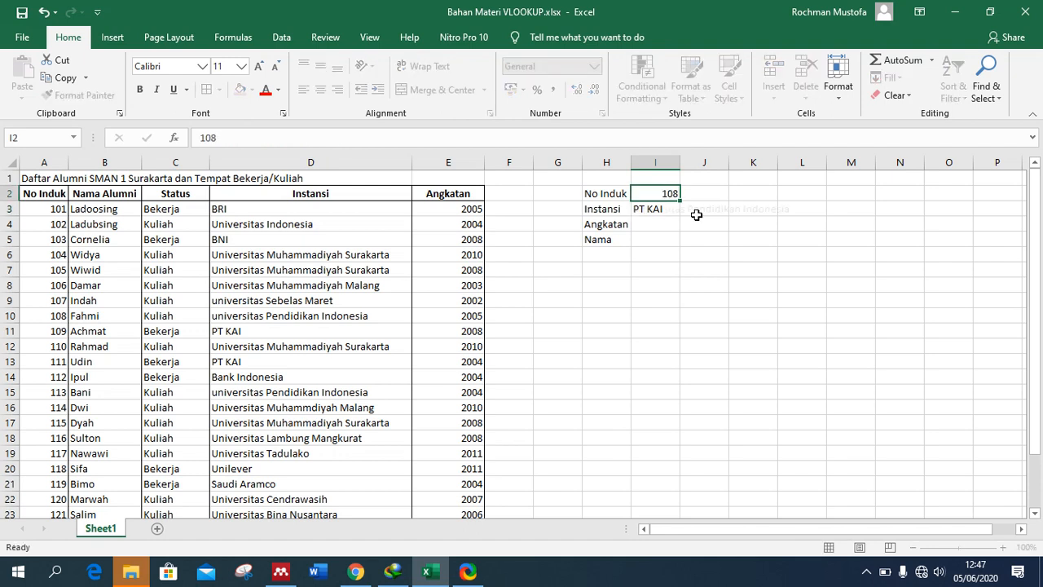
{"action": "key", "text": "Return"}
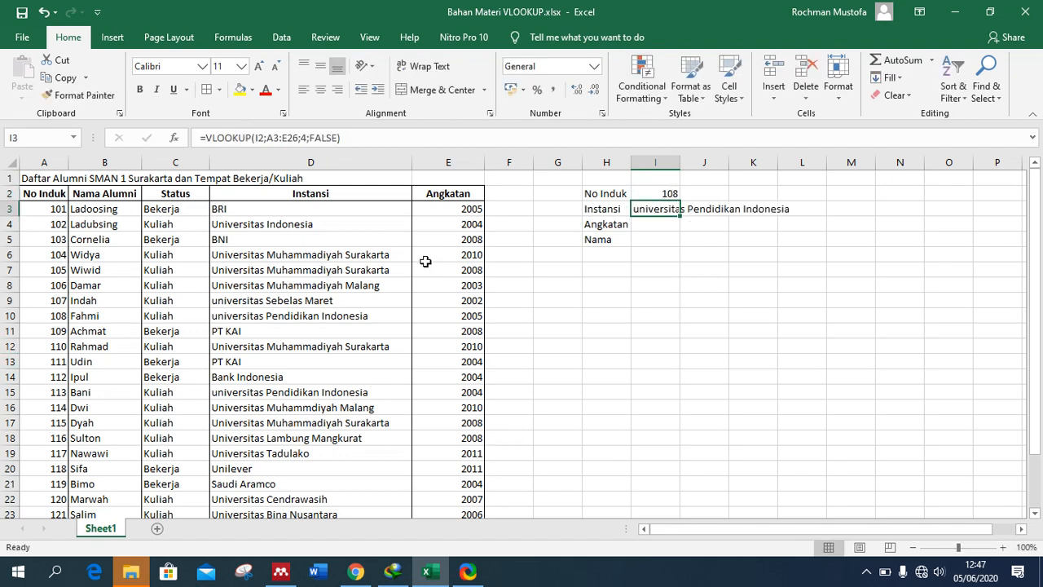
Set the No Induk in cell I2 to 104 to look up that alumni record's Instansi
{"action": "left_click", "coordinate": [683, 194]}
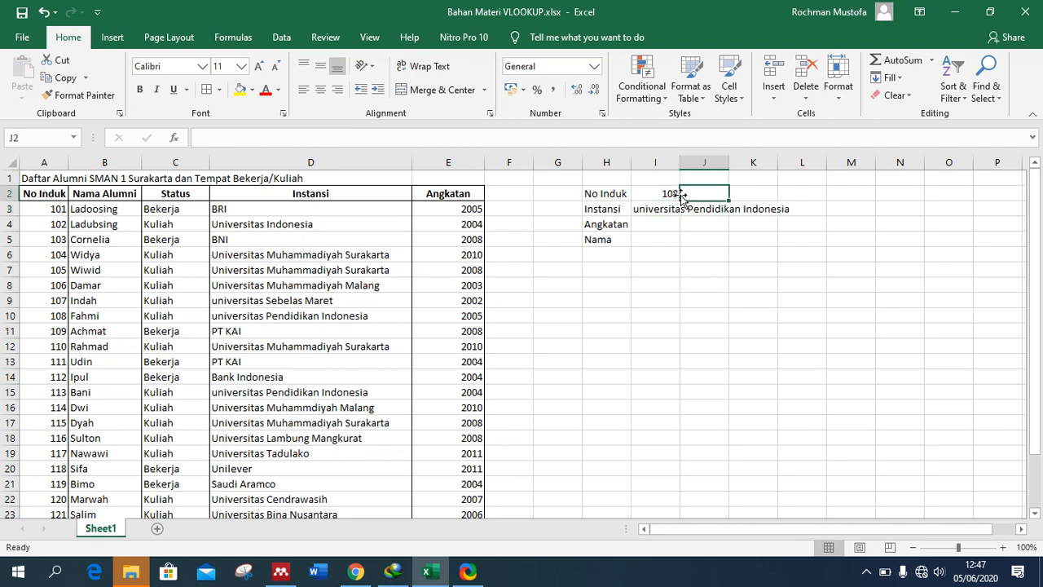
{"action": "left_click", "coordinate": [670, 193]}
{"action": "type", "text": "104"}
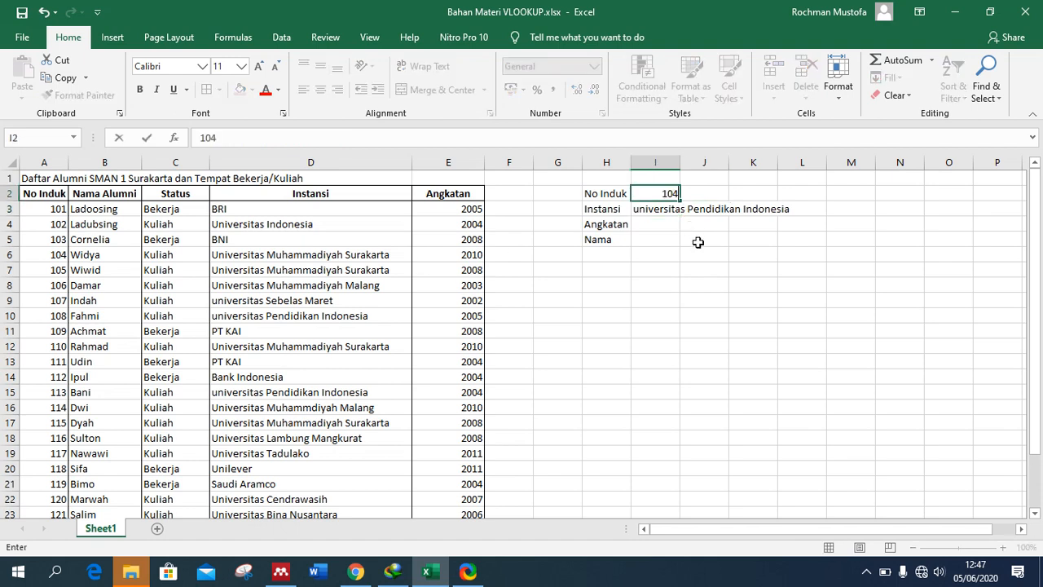
{"action": "key", "text": "Return"}
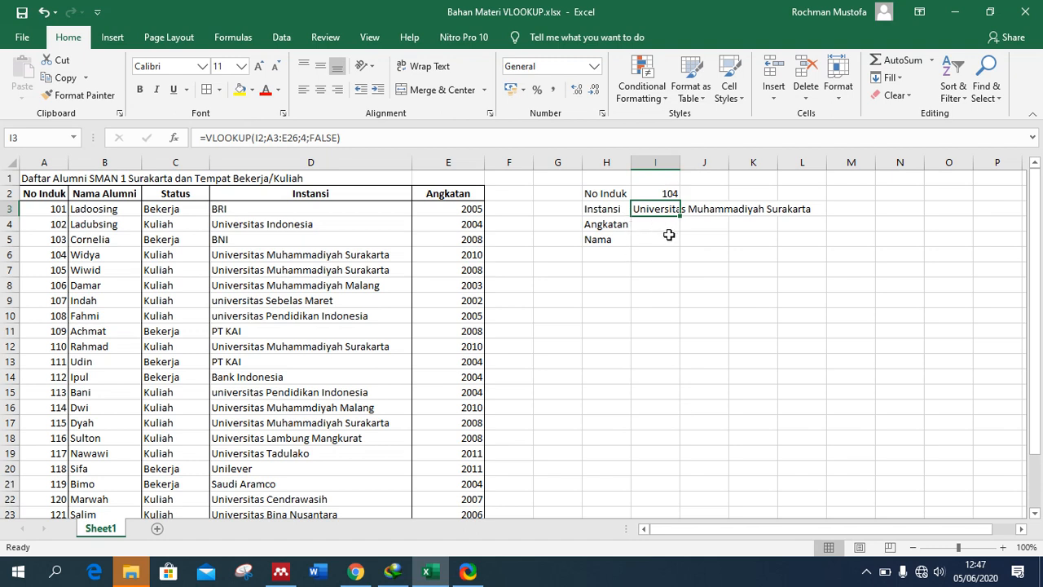
In cell I4, enter the Angkatan VLOOKUP with lookup value I2, table range A3:E26, column index 5 and FALSE for an exact match
{"action": "left_click", "coordinate": [671, 226]}
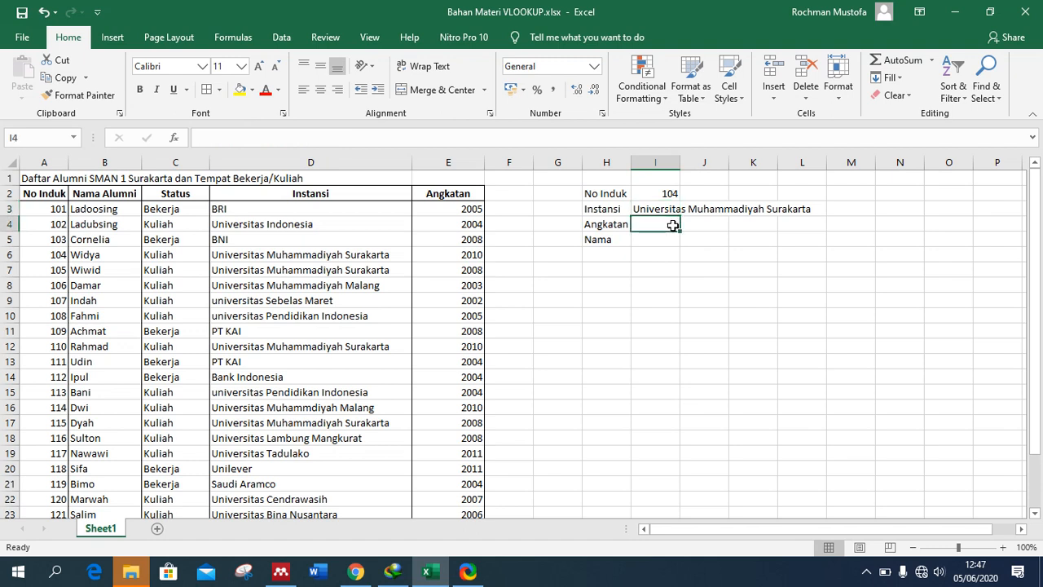
{"action": "type", "text": "=VL"}
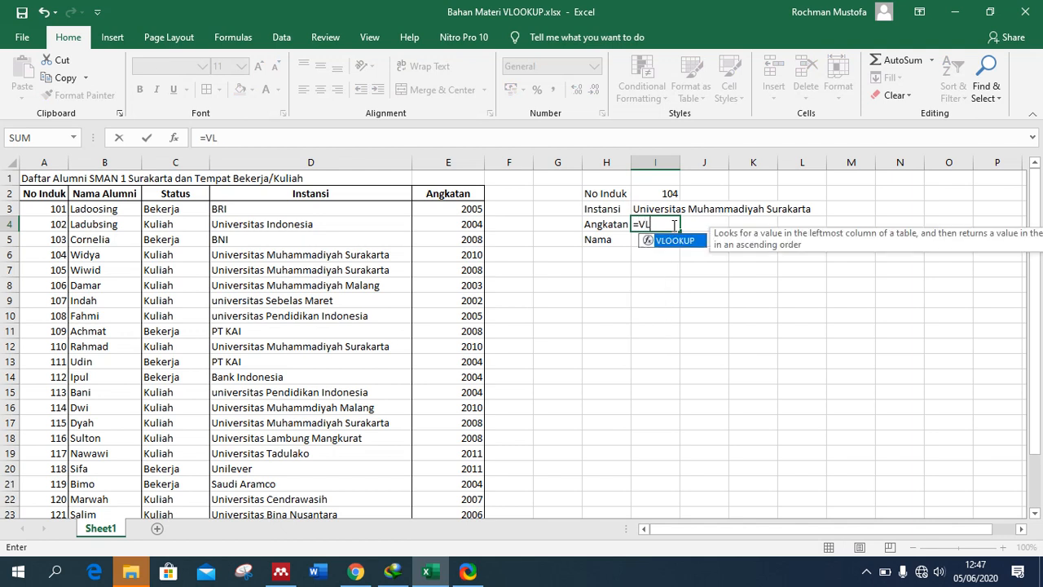
{"action": "type", "text": "OOKUP("}
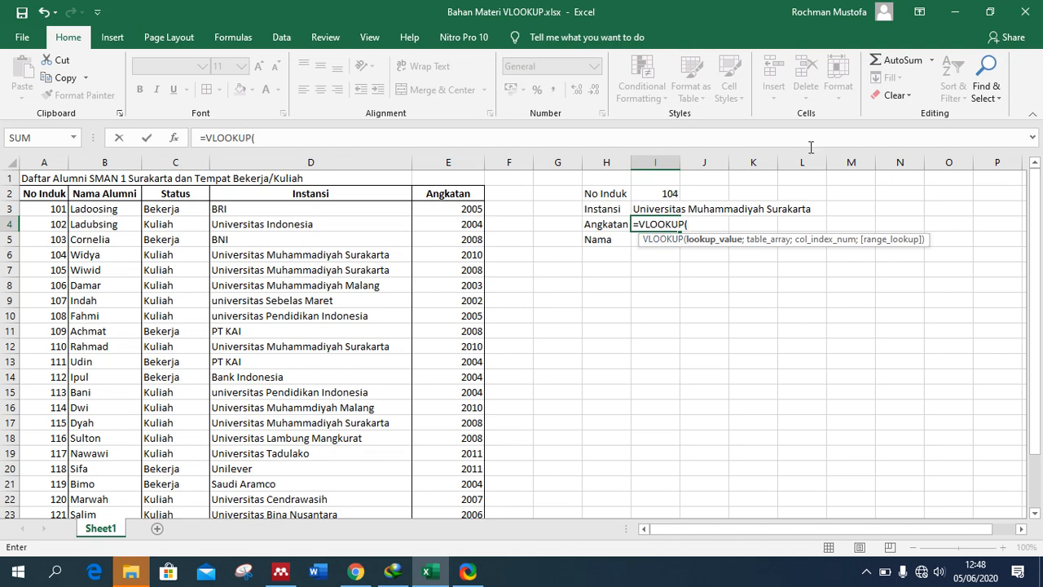
{"action": "type", "text": "I2"}
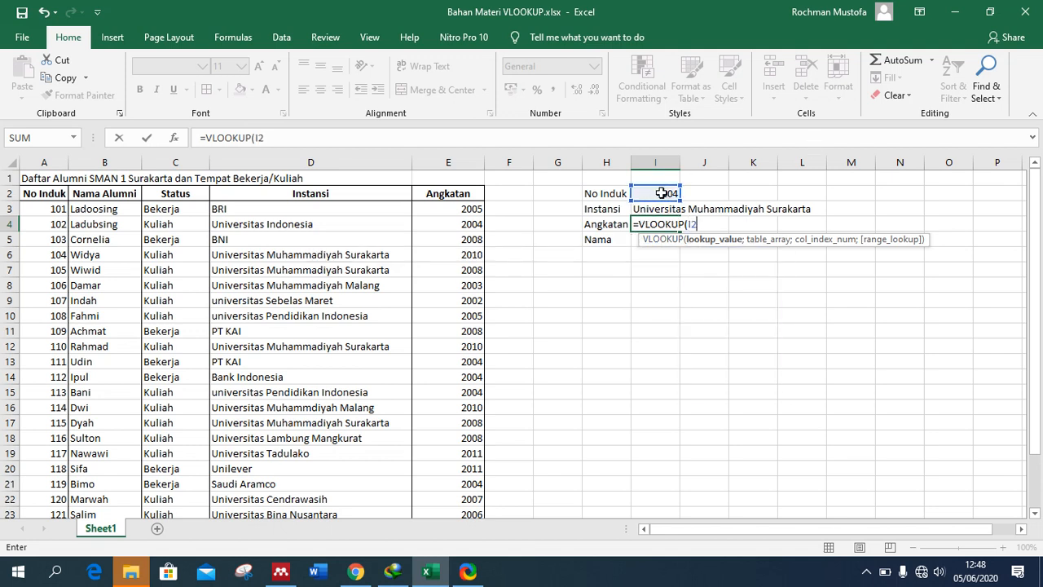
{"action": "type", "text": ";"}
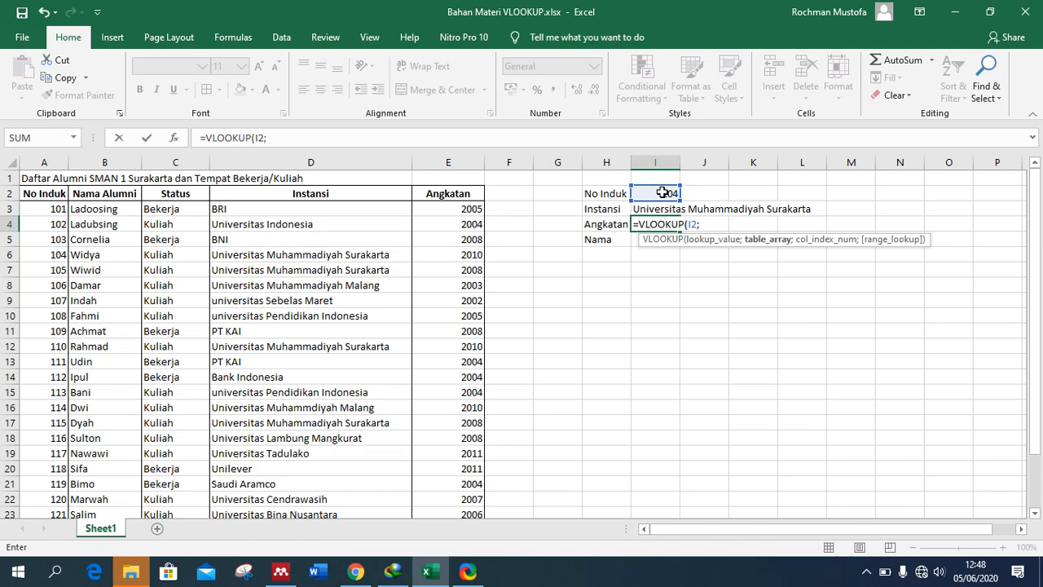
{"action": "type", "text": "A3"}
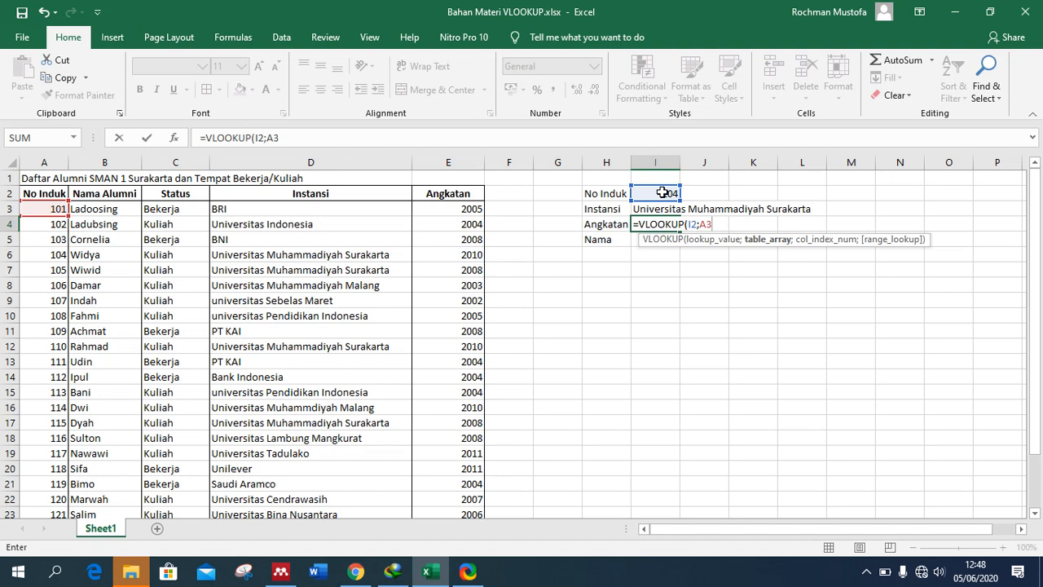
{"action": "type", "text": ":E26"}
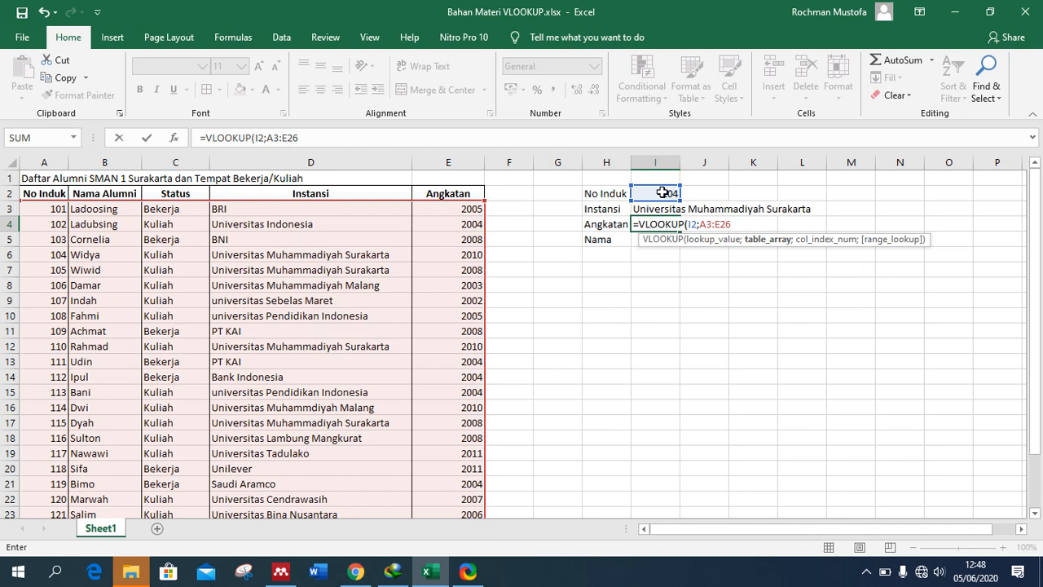
{"action": "type", "text": ";"}
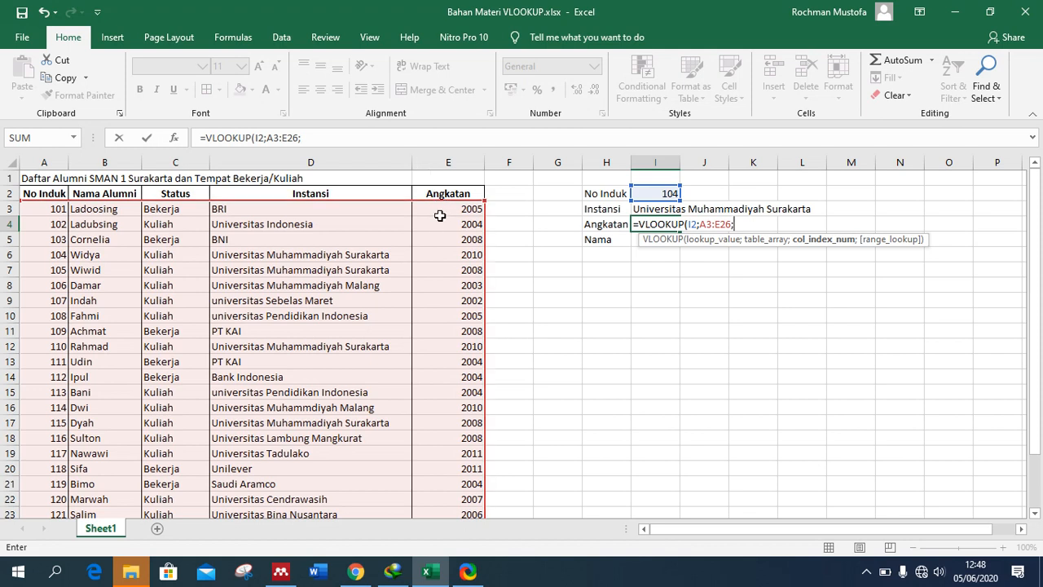
{"action": "type", "text": "5;"}
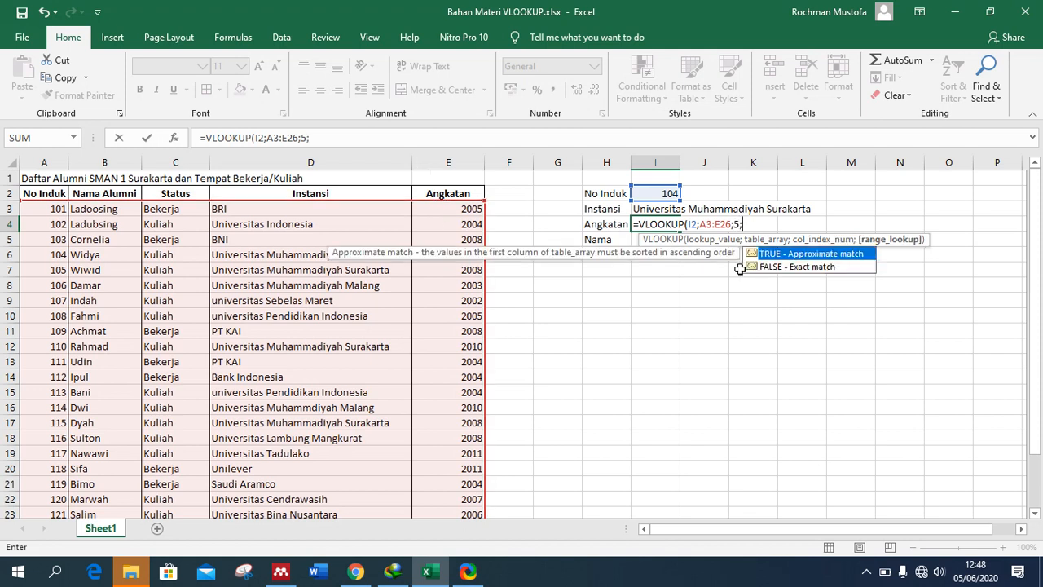
{"action": "type", "text": "FALSE)"}
{"action": "key", "text": "Return"}
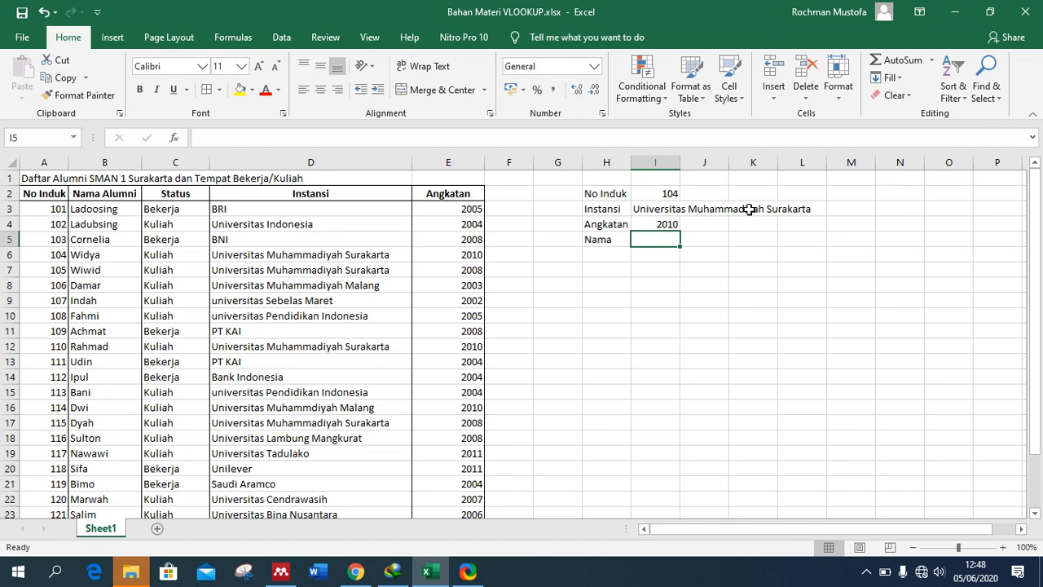
Change the No Induk in cell I2 to 107 to test the Instansi and Angkatan lookups
{"action": "left_click", "coordinate": [665, 196]}
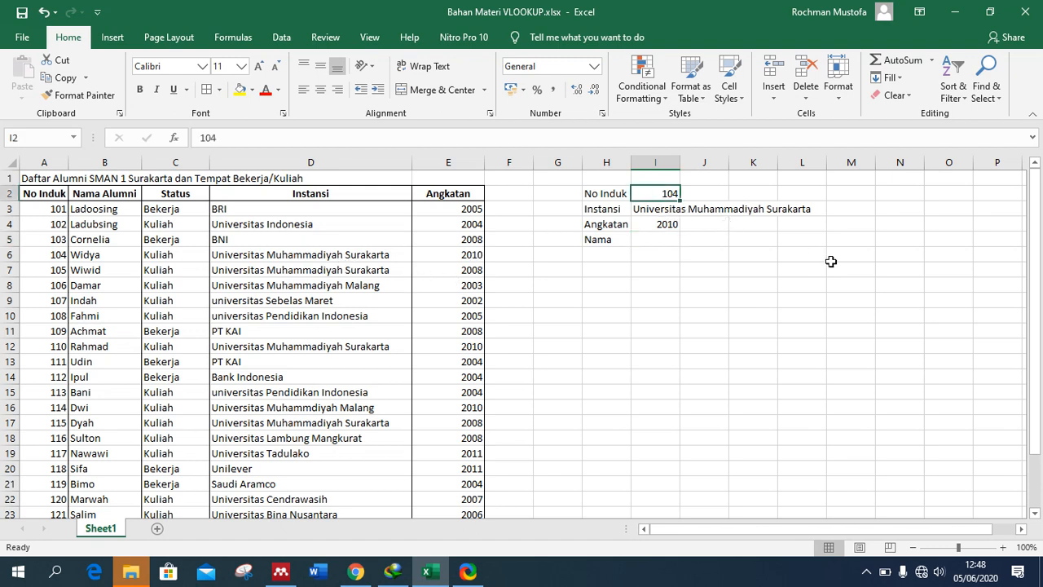
{"action": "type", "text": "0"}
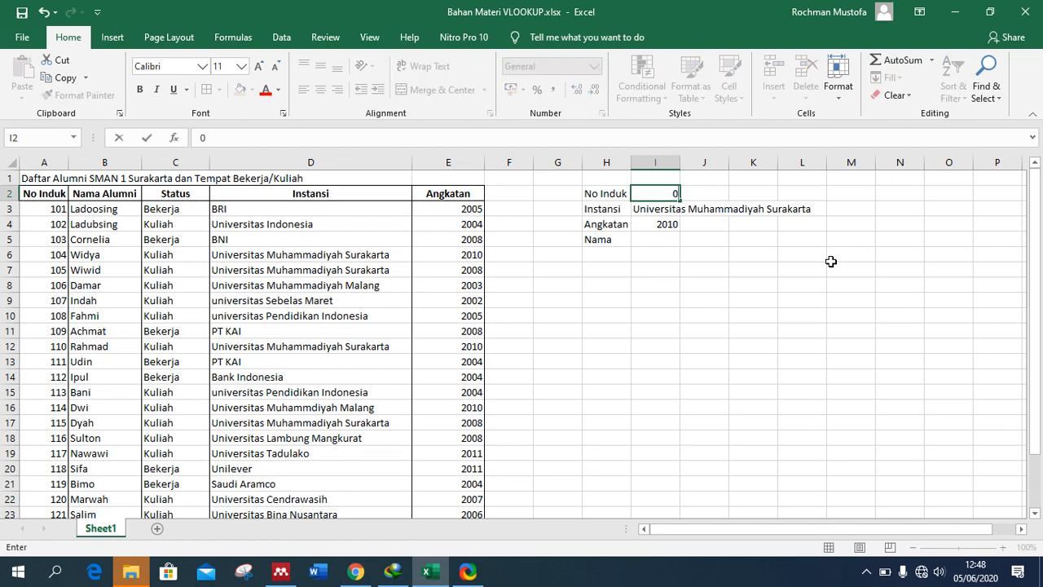
{"action": "key", "text": "BackSpace"}
{"action": "type", "text": "107"}
{"action": "key", "text": "Return"}
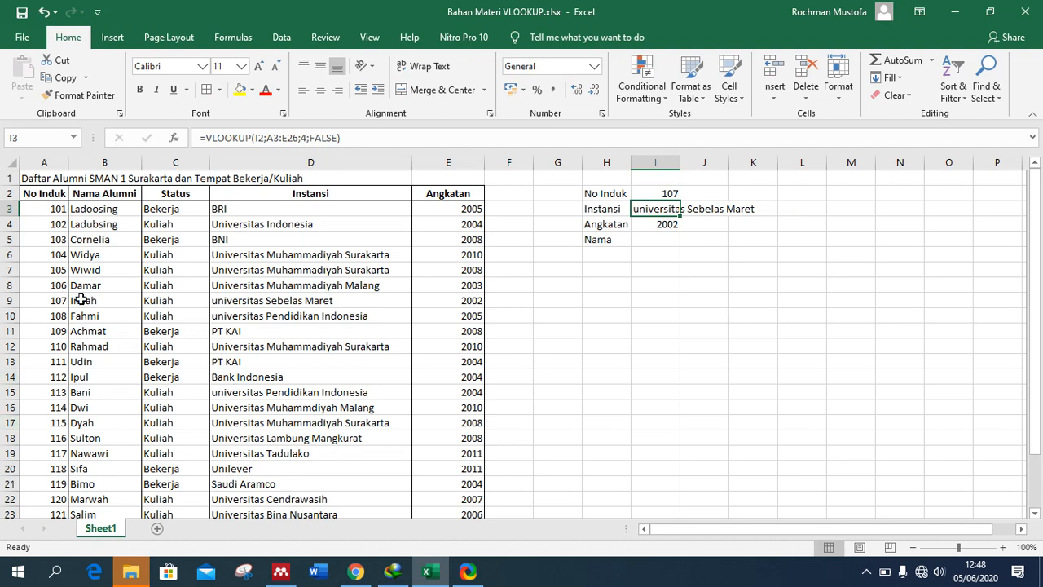
In cell I5, enter the Nama VLOOKUP with lookup value I2, table range A3:E26, column index 2 and FALSE for an exact match
{"action": "left_click", "coordinate": [650, 238]}
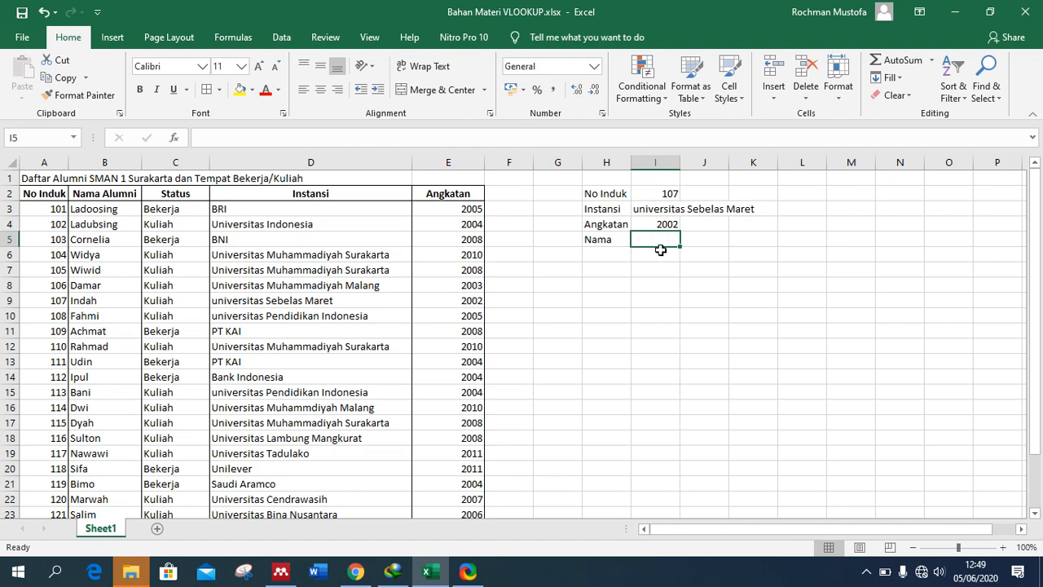
{"action": "type", "text": "="}
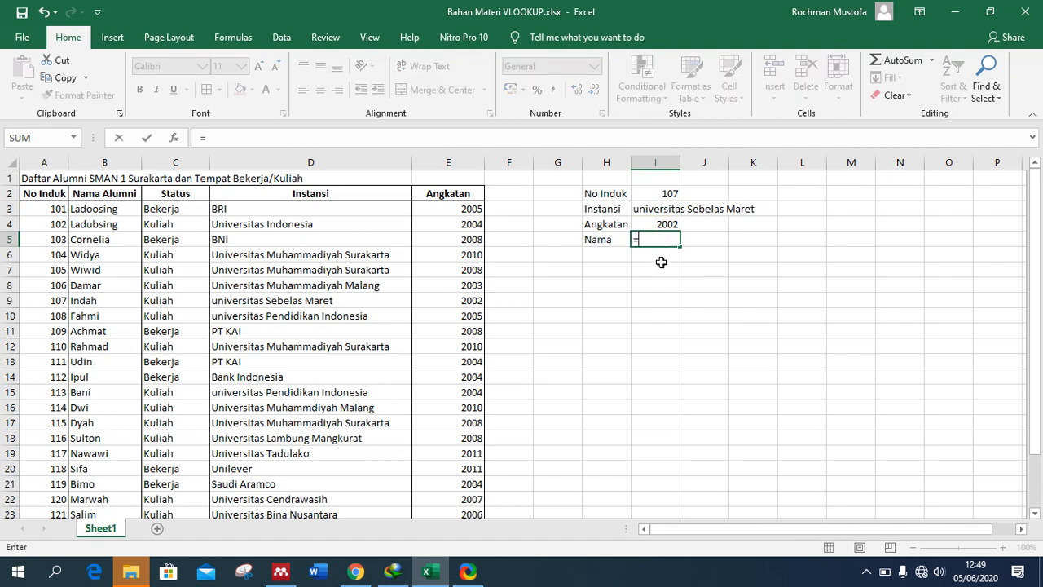
{"action": "type", "text": "VLOOKUP"}
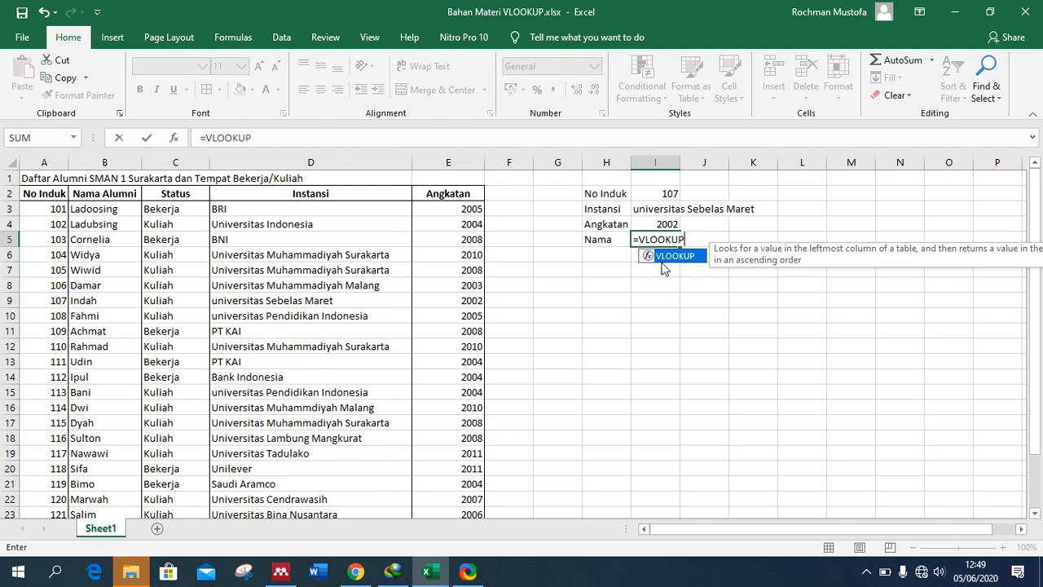
{"action": "type", "text": "("}
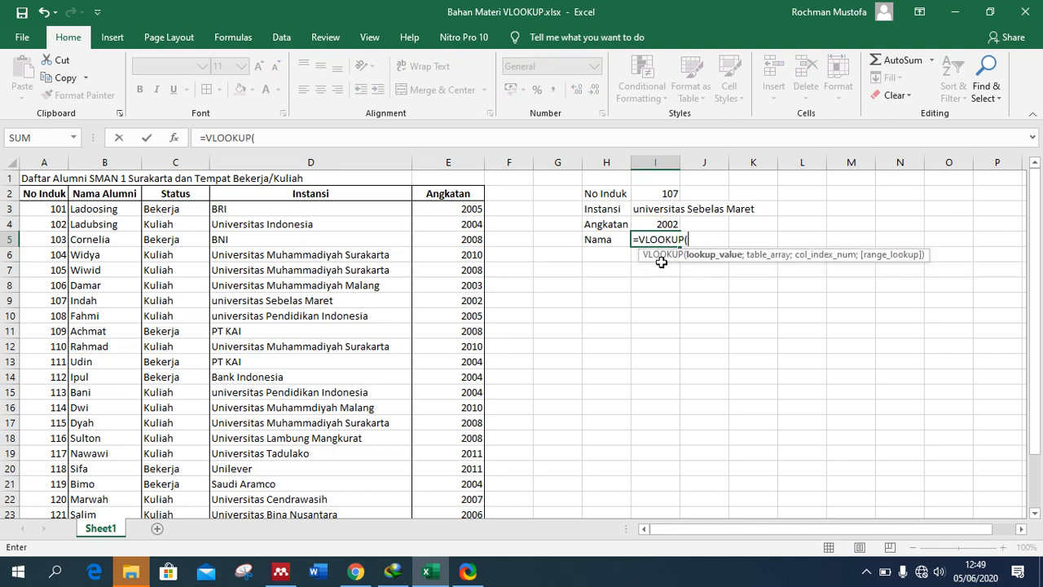
{"action": "type", "text": "I2;"}
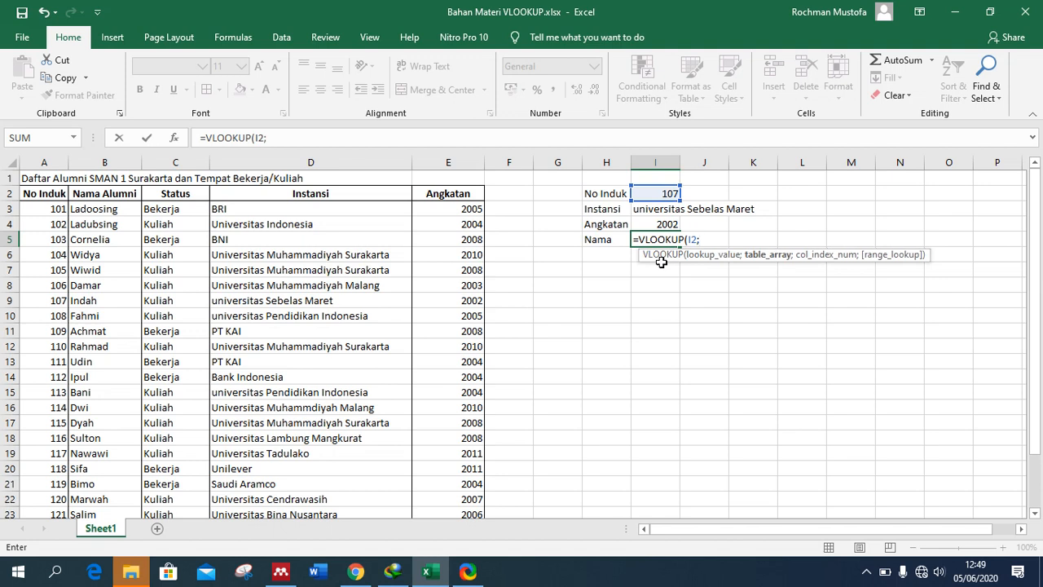
{"action": "type", "text": "A3:"}
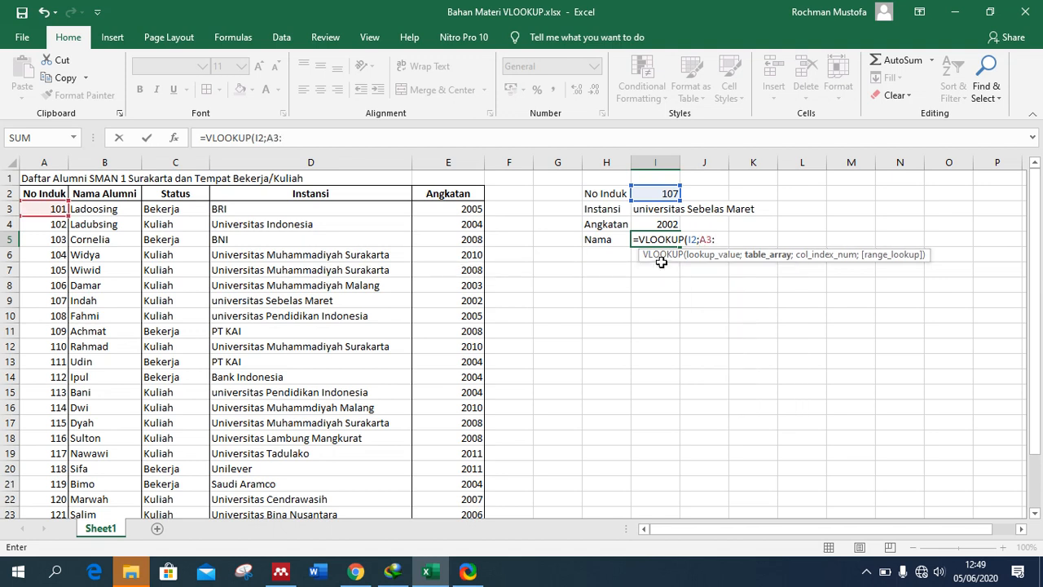
{"action": "type", "text": "E26;"}
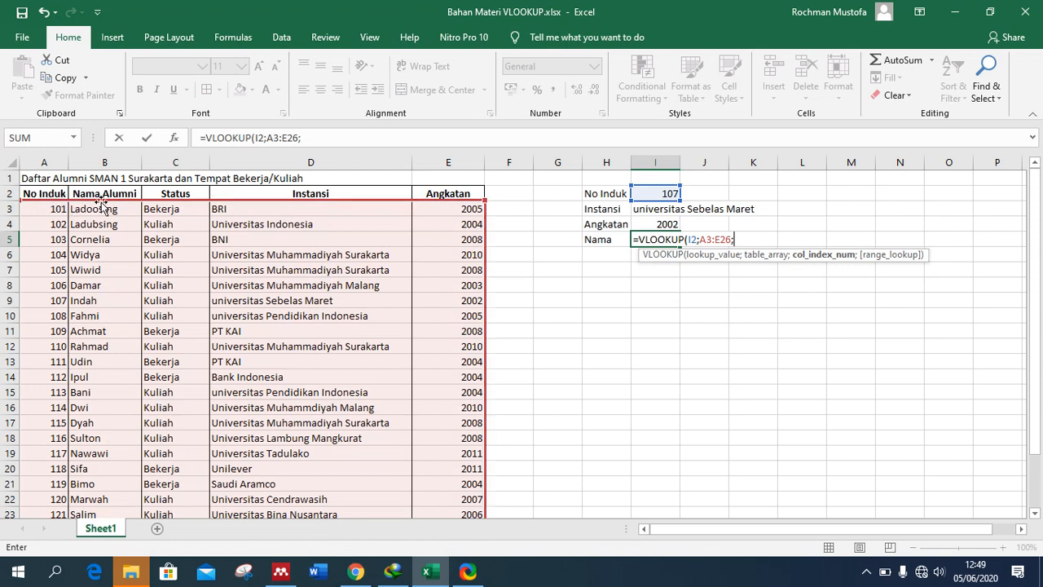
{"action": "type", "text": "2;"}
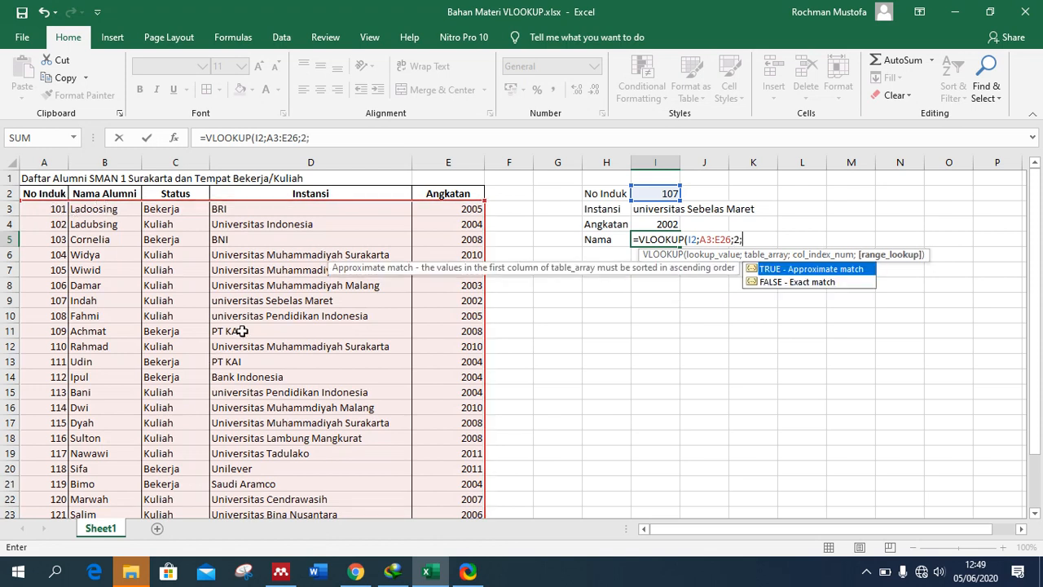
{"action": "type", "text": "FALSE)"}
{"action": "key", "text": "Return"}
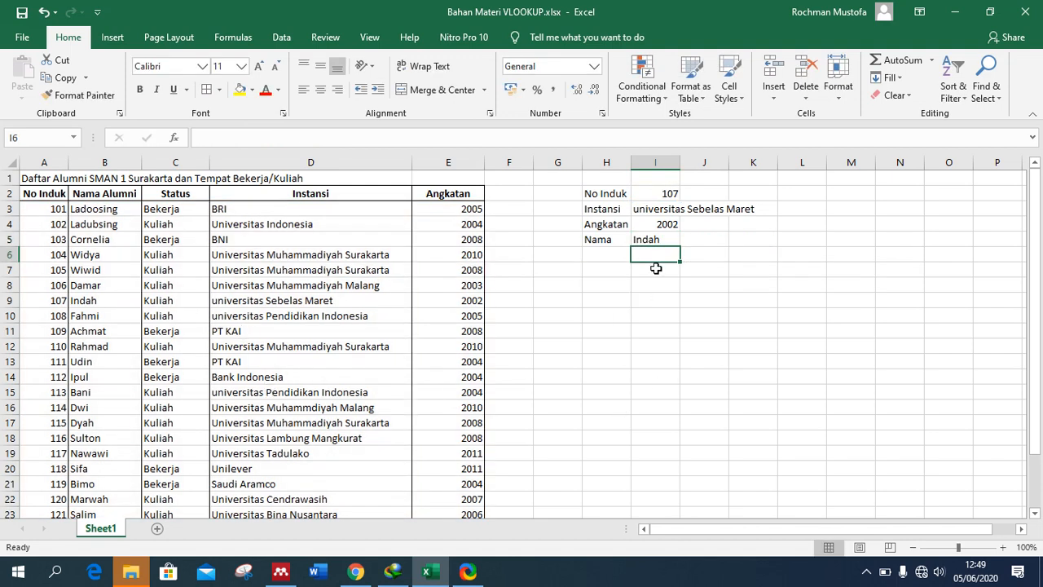
Select the No Induk input cell I2 to test the lookups with another record
{"action": "left_click", "coordinate": [673, 196]}
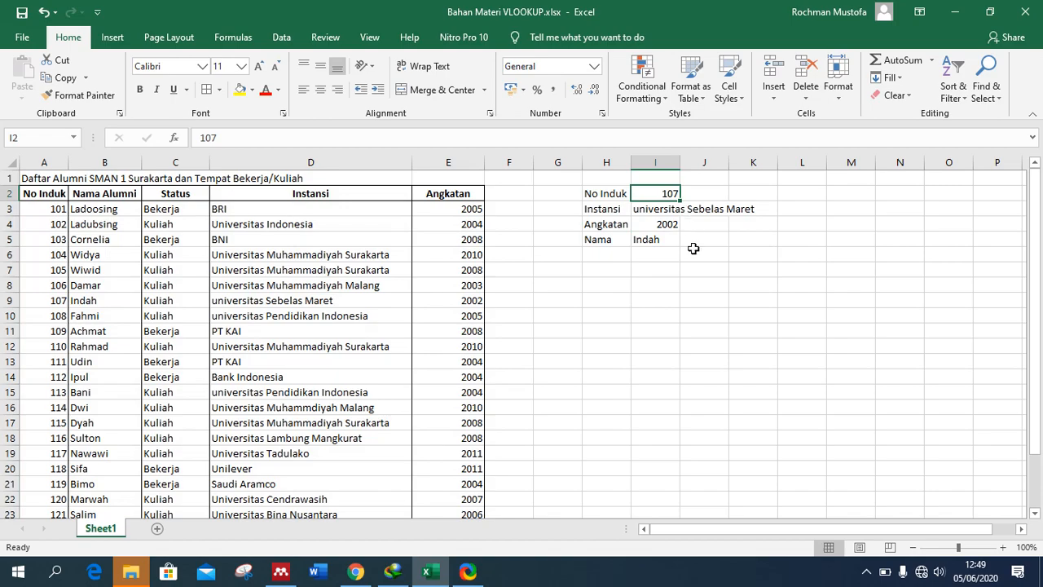